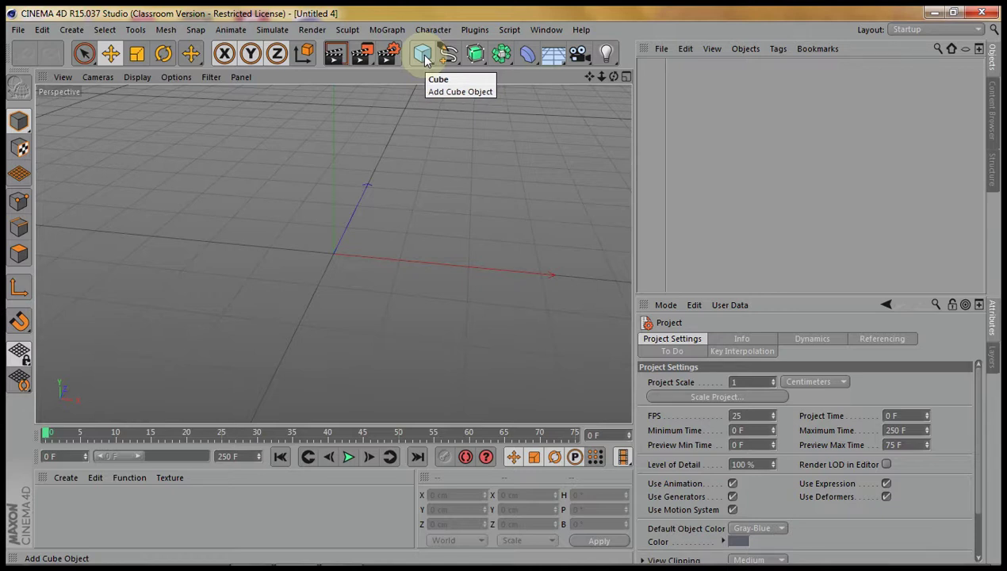
- Add a cylinder to the scene and set its orientation to +Z
click(424, 55)
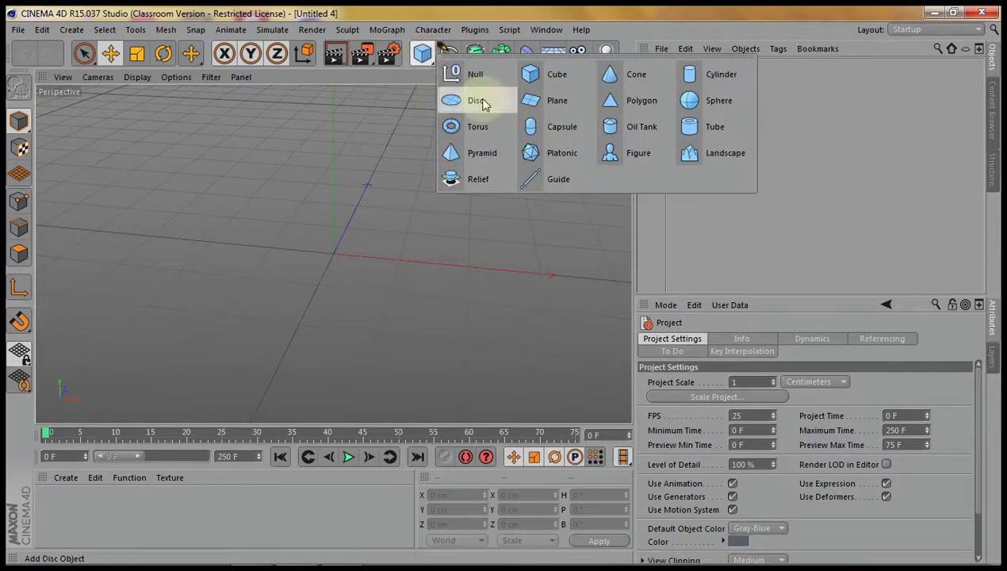
click(724, 75)
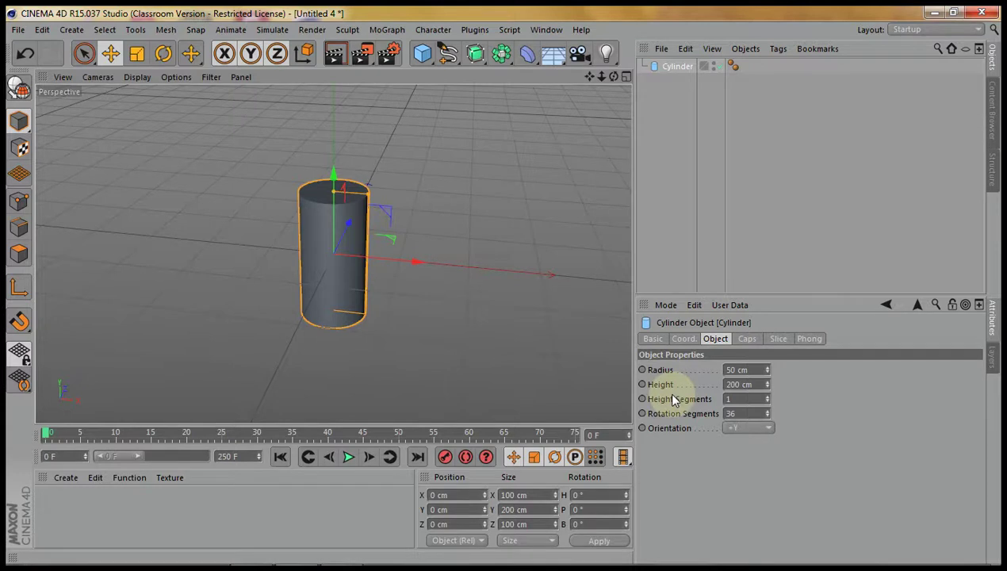
click(758, 428)
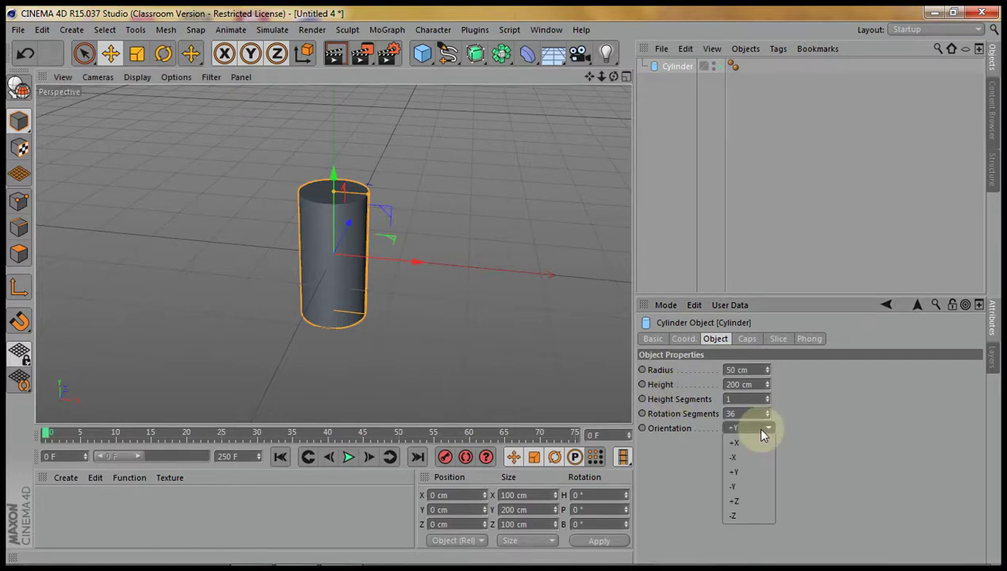
click(755, 499)
drag(609, 76, 508, 290)
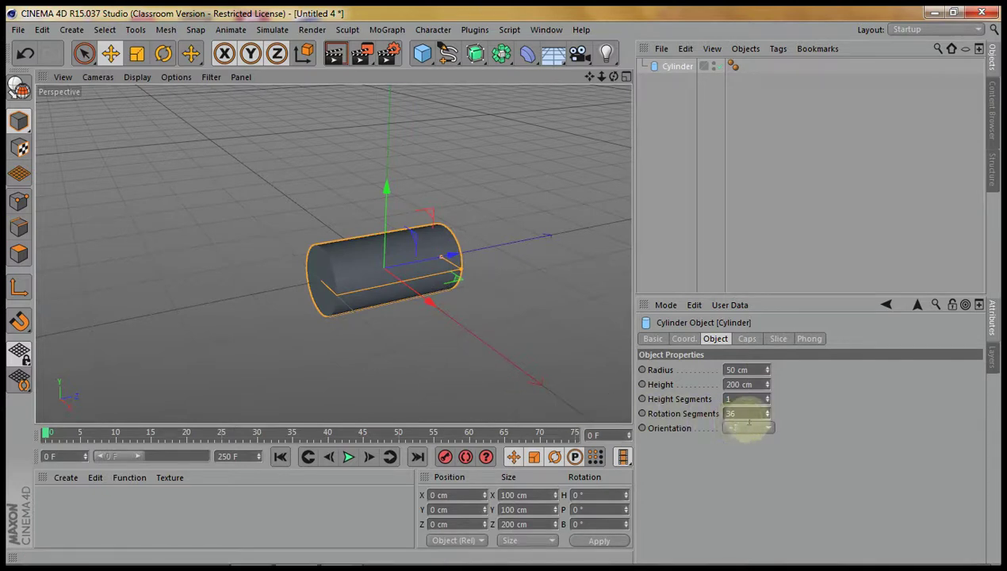
scroll(480, 314, up, 3)
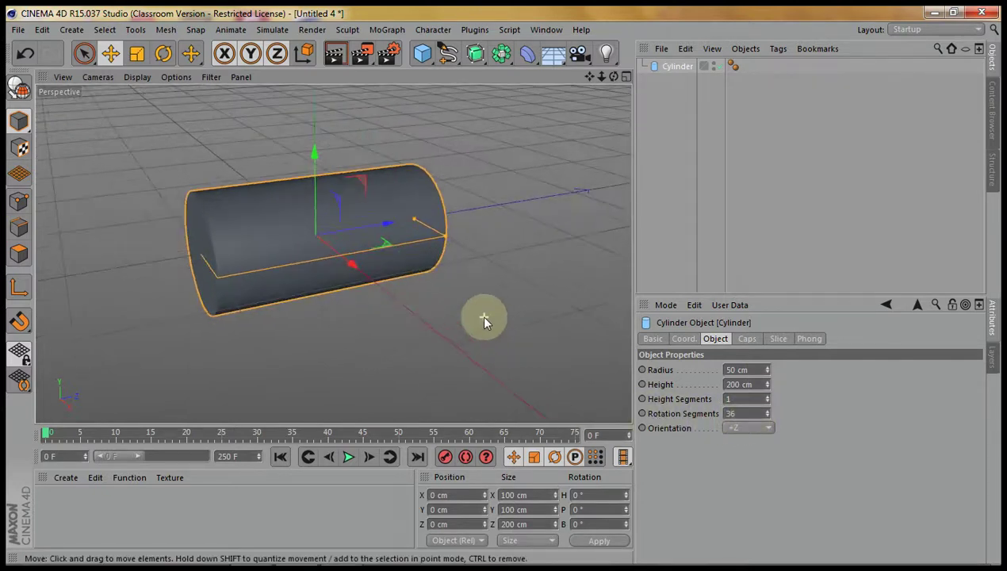
- Reduce the cylinder's rotation segments to 10
click(741, 413)
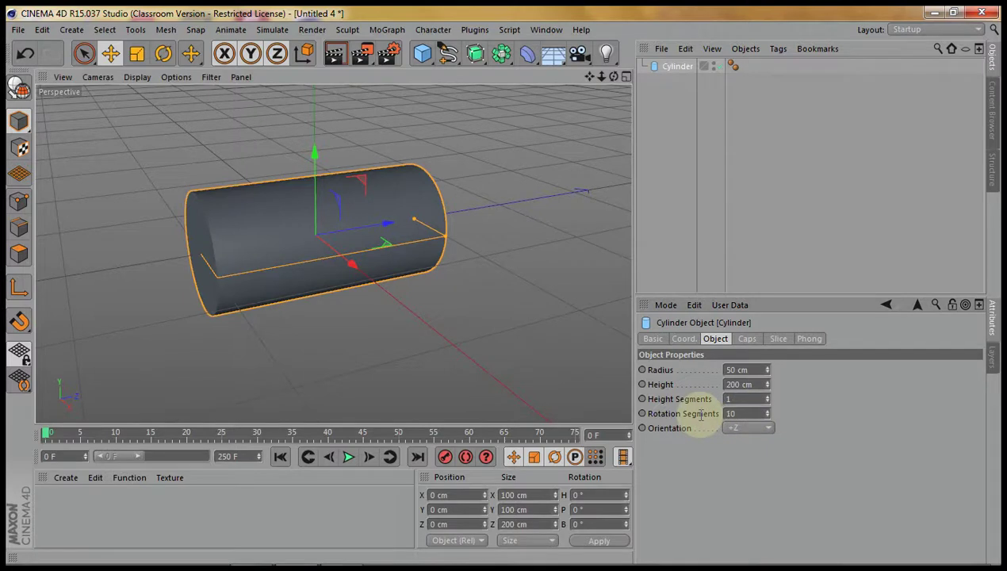
click(738, 413)
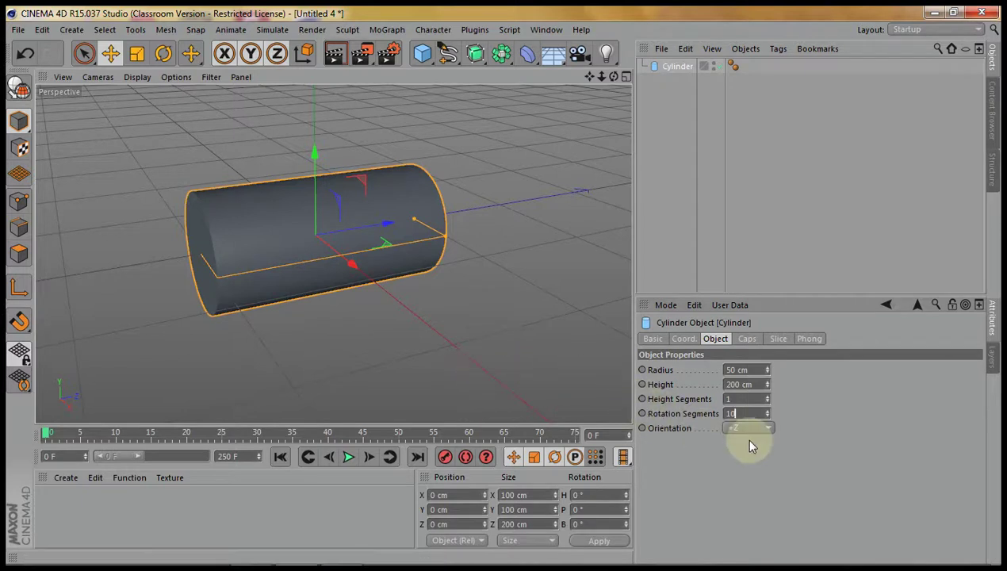
key(Return)
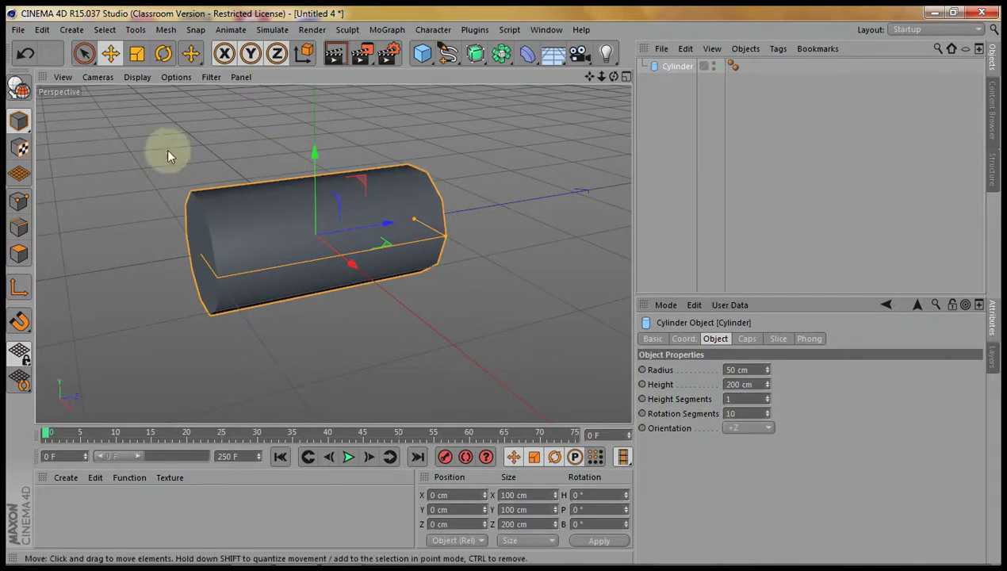
- Switch the perspective view's display to Gouraud Shading (Lines) to show the cylinder's polygon edges
click(139, 77)
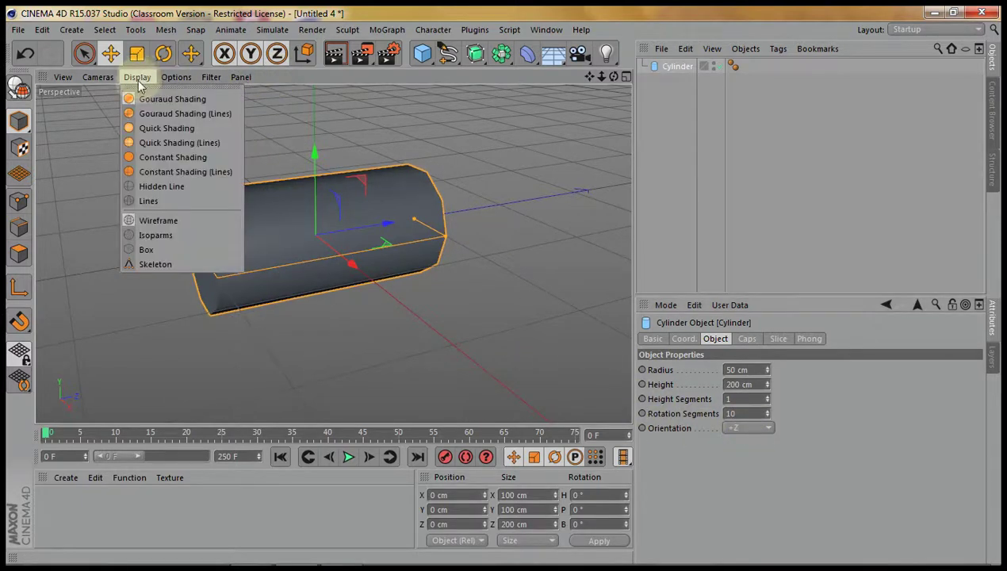
click(161, 117)
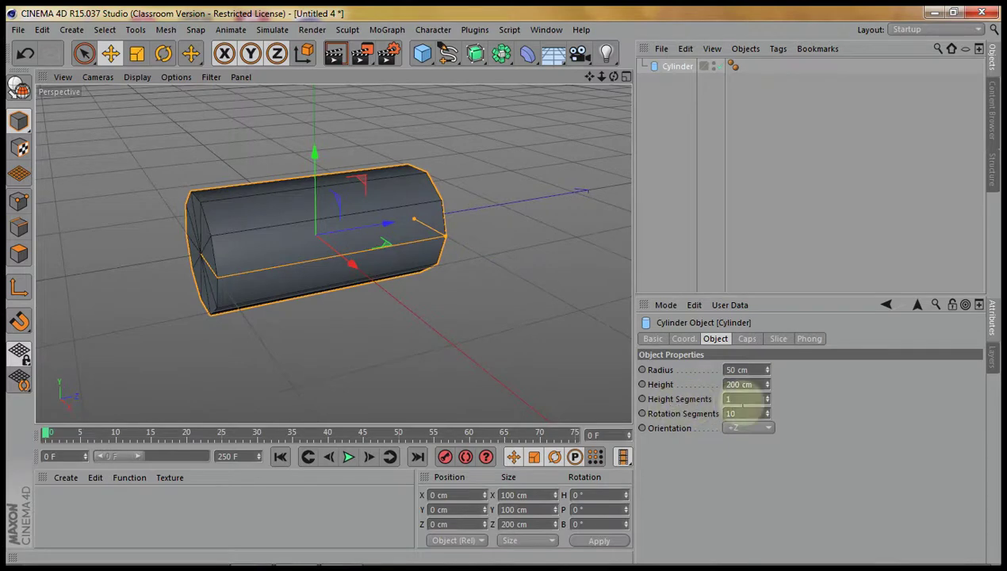
drag(610, 77, 508, 291)
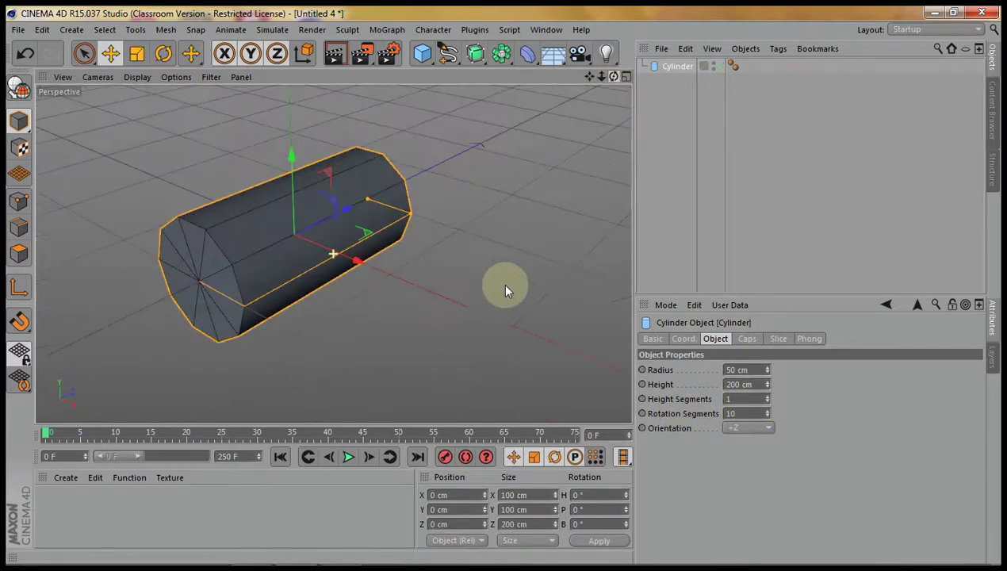
drag(590, 77, 506, 286)
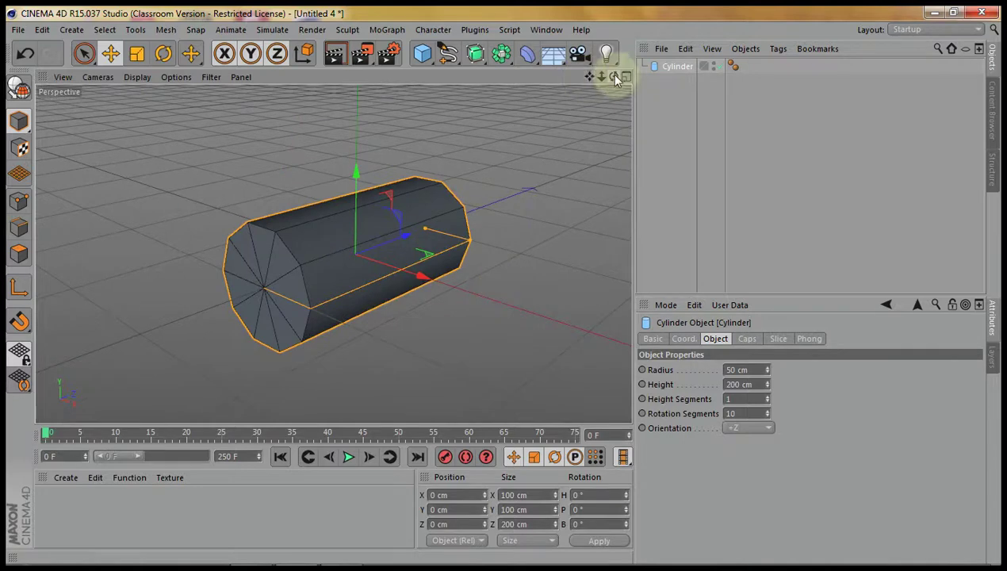
drag(615, 77, 505, 287)
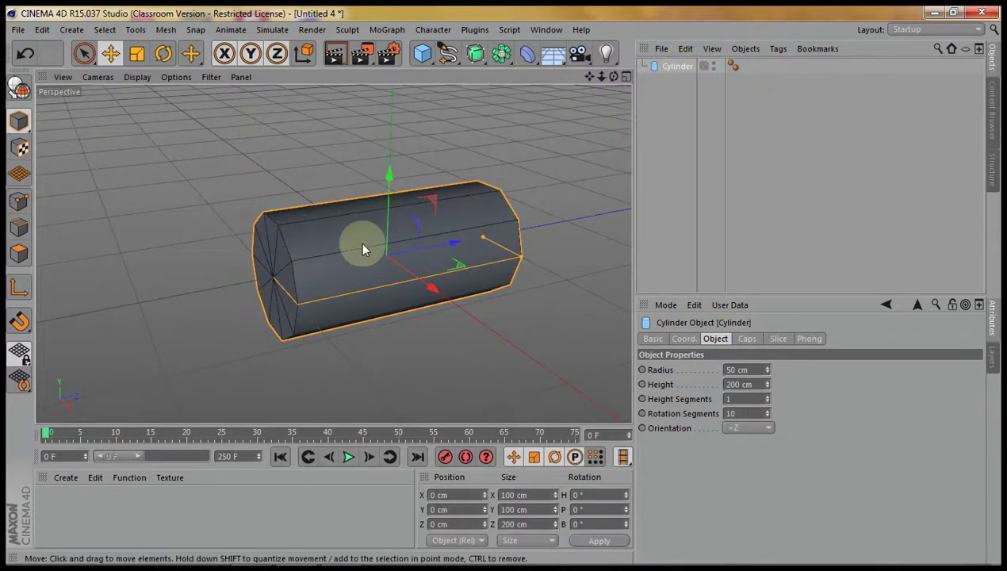
- Make the cylinder editable and pull the front cap's centre point outward along Z to about 187.5 cm, forming a cone
click(19, 87)
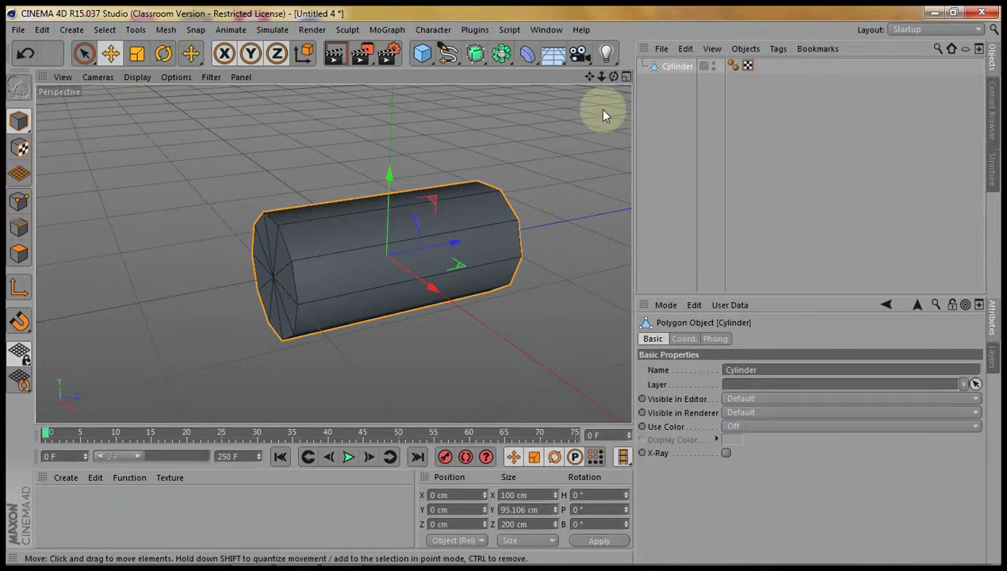
drag(614, 76, 576, 124)
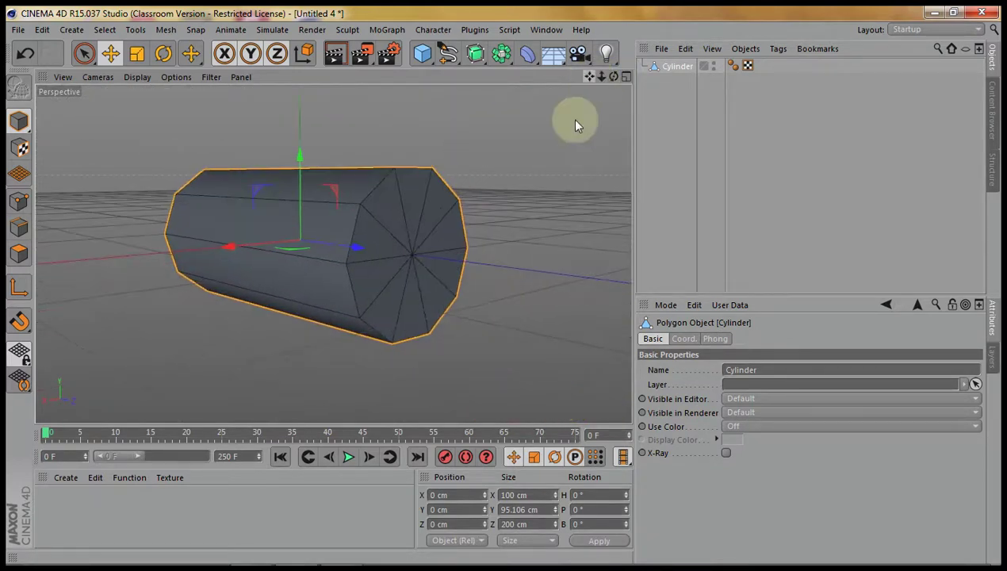
click(20, 204)
click(388, 279)
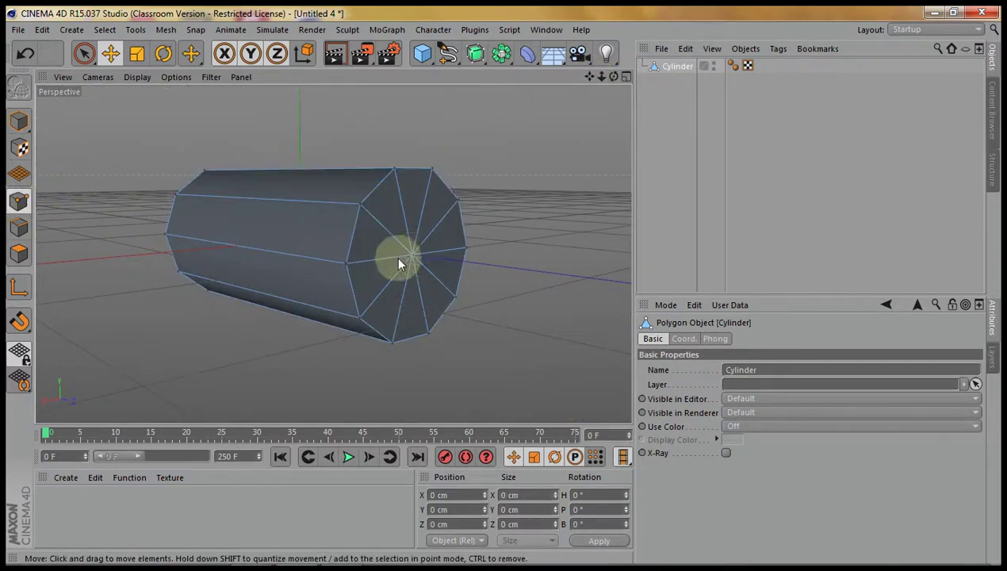
click(412, 258)
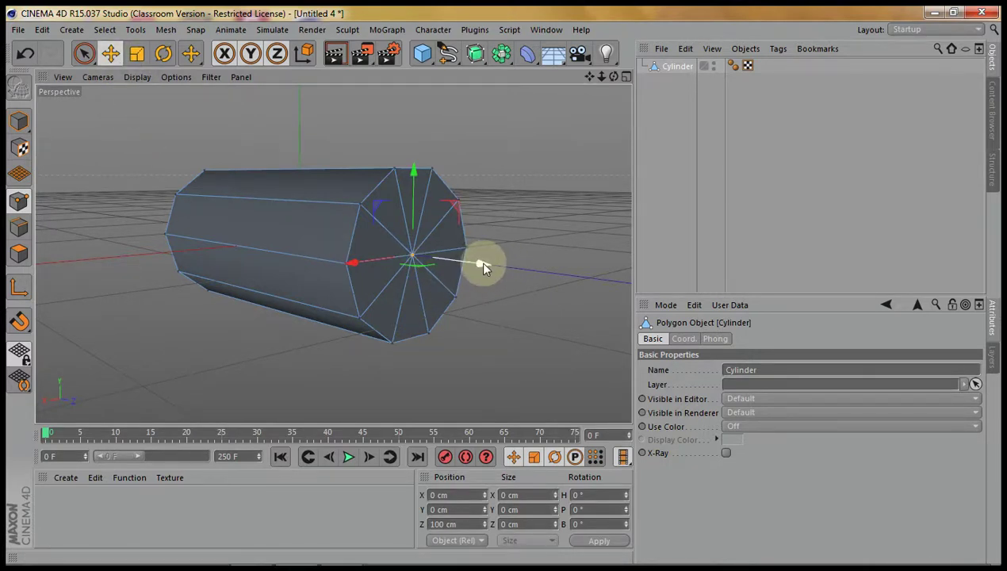
drag(479, 263, 506, 288)
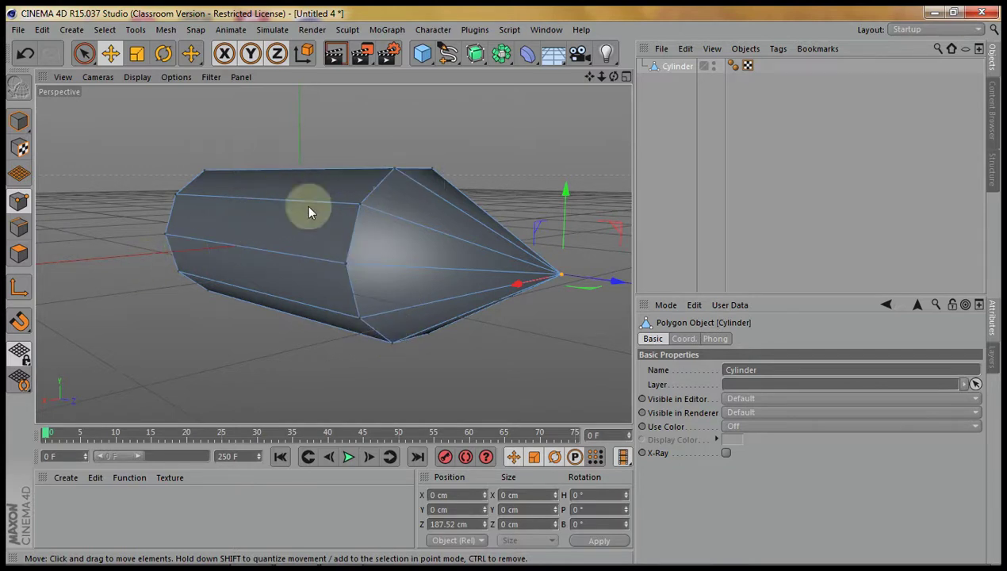
- Select all the triangular polygons of the cone tip with Live Selection in polygon mode
click(20, 253)
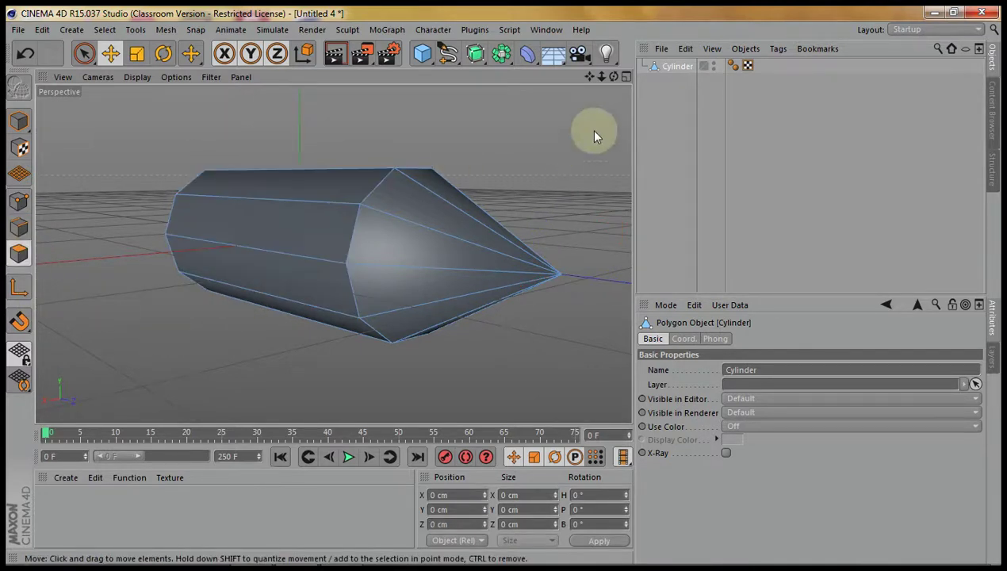
drag(613, 76, 504, 292)
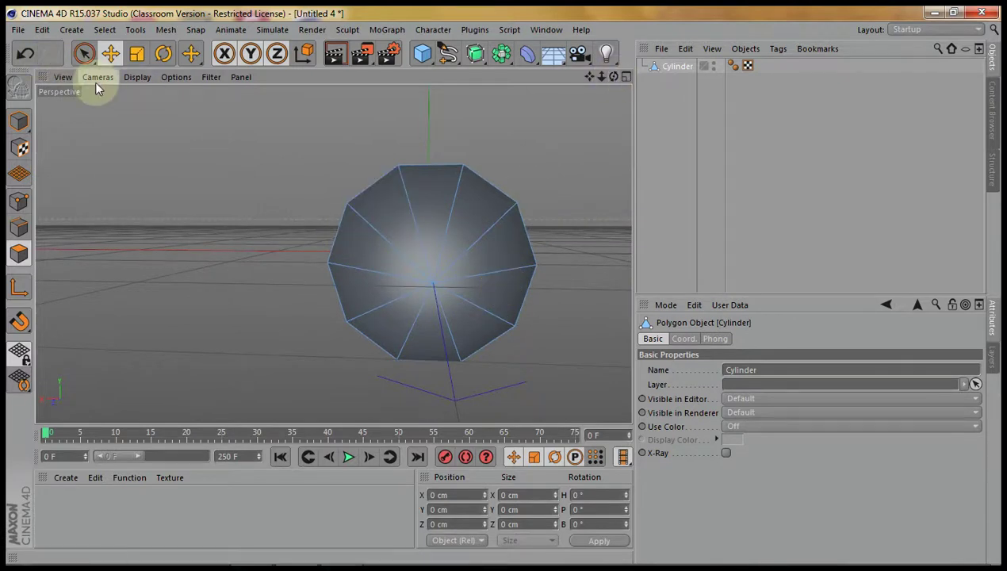
click(86, 54)
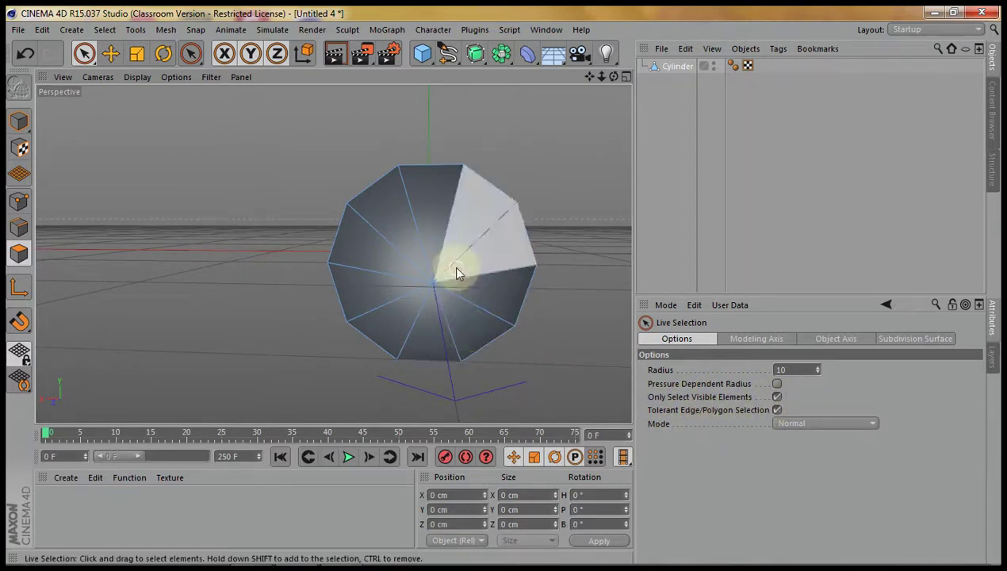
click(464, 304)
mouse_move(464, 303)
mouse_down()
mouse_move(463, 258)
mouse_move(389, 265)
mouse_move(395, 298)
mouse_move(480, 295)
mouse_move(471, 254)
mouse_up()
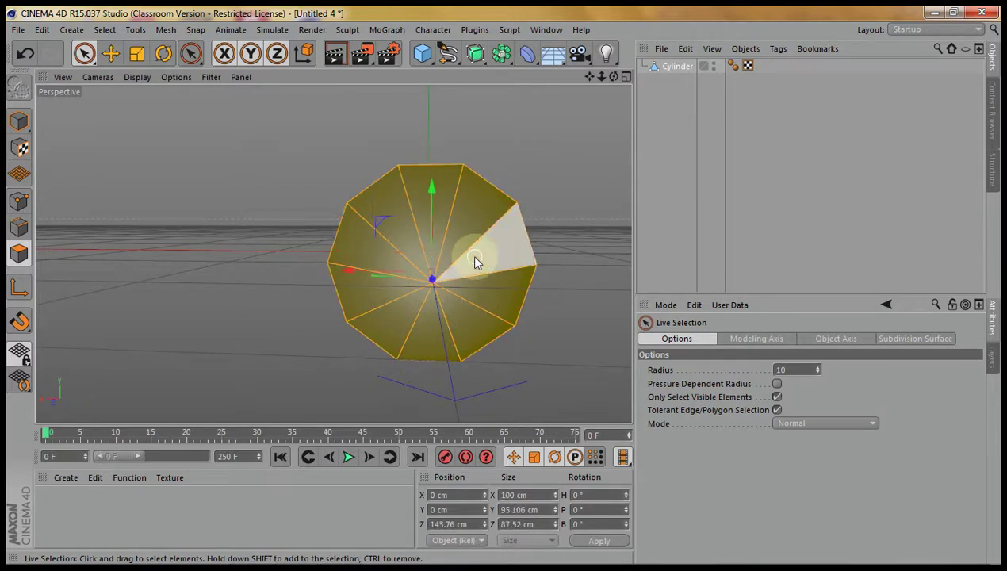
mouse_move(613, 77)
mouse_down()
mouse_move(506, 288)
mouse_move(616, 85)
mouse_up()
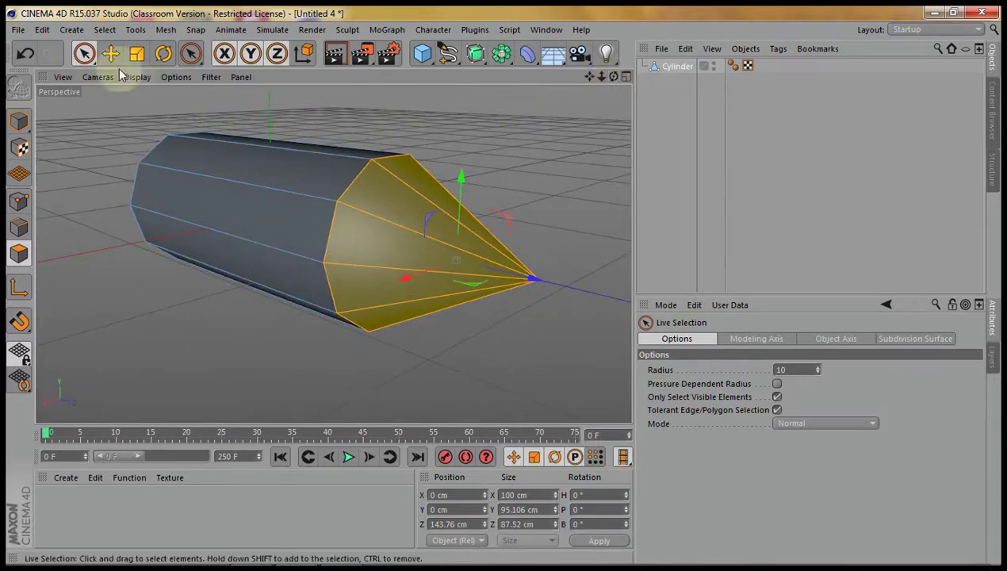
- Inner-extrude the selected cone polygons by about 10.2 cm and move them back along Z to about 140.5 cm
click(165, 30)
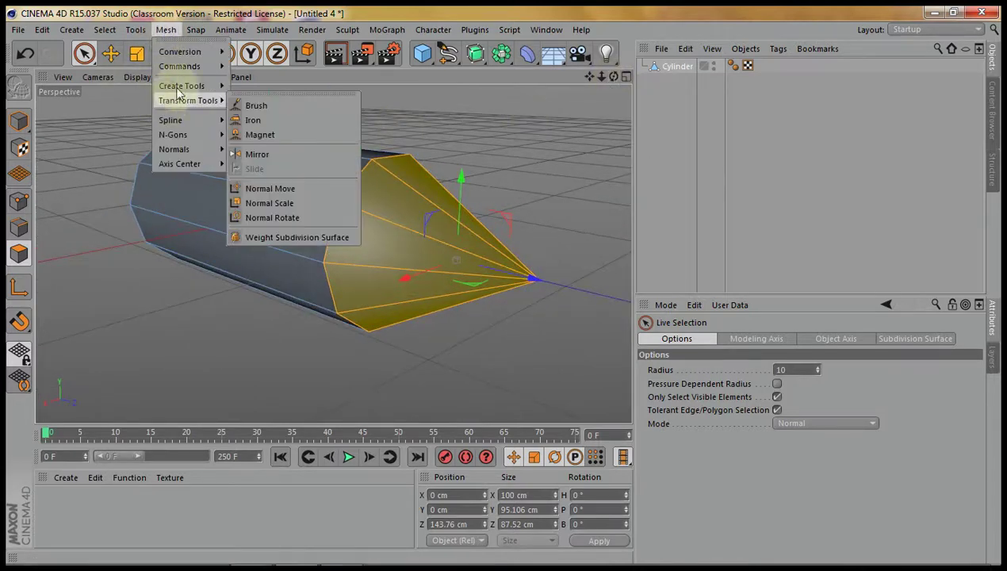
mouse_move(191, 86)
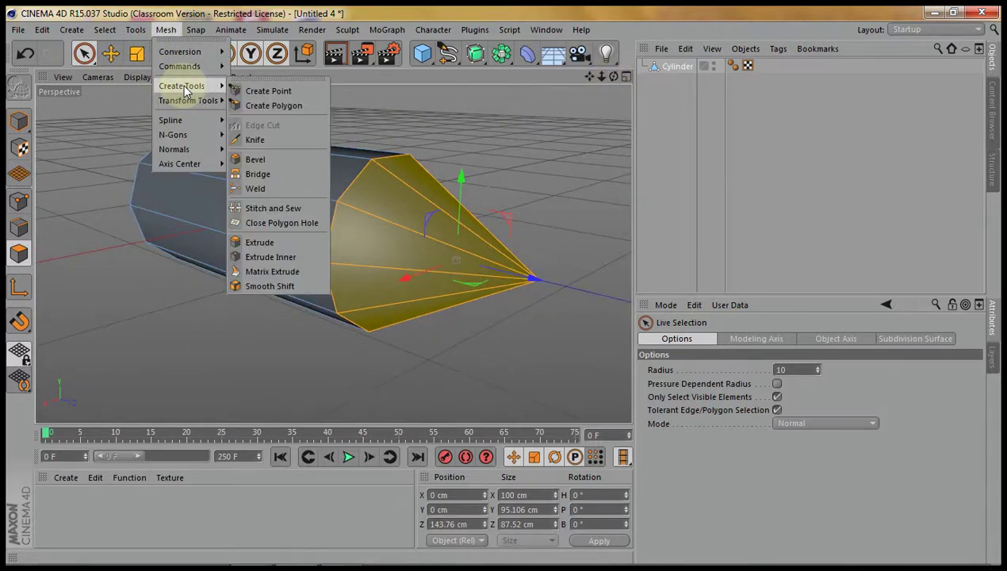
click(293, 258)
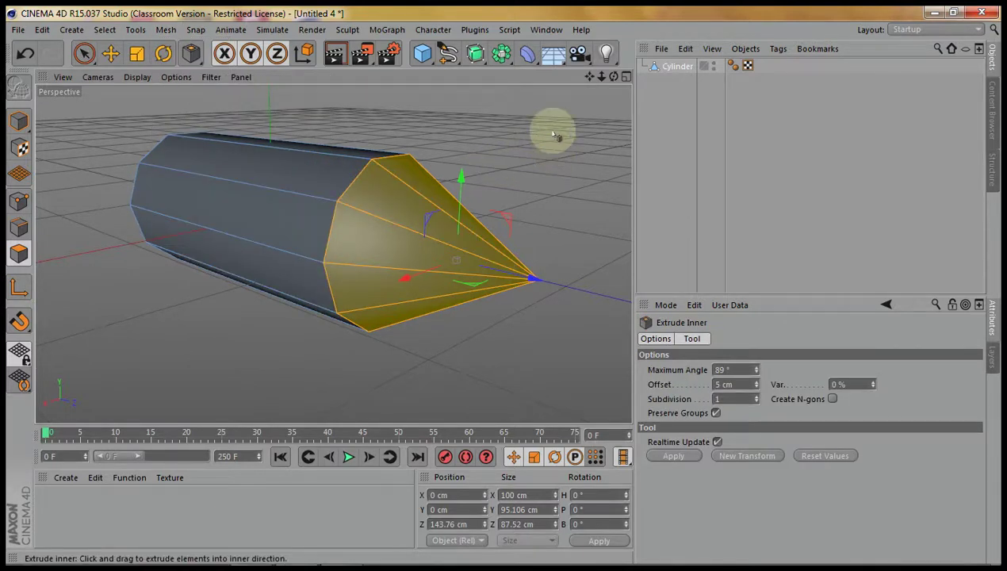
drag(509, 288, 505, 289)
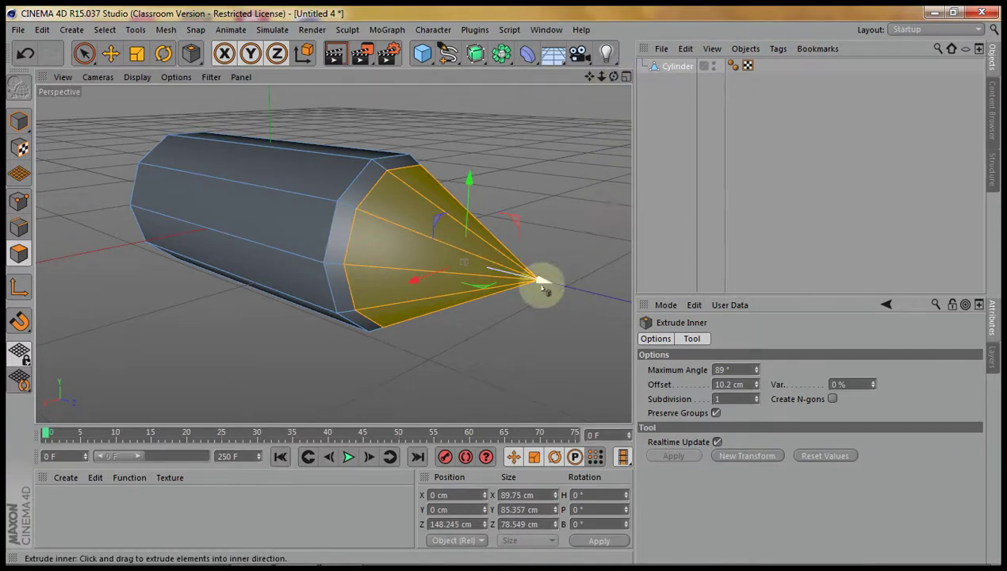
mouse_move(547, 287)
mouse_down()
mouse_move(536, 282)
mouse_move(530, 292)
mouse_up()
drag(611, 77, 505, 288)
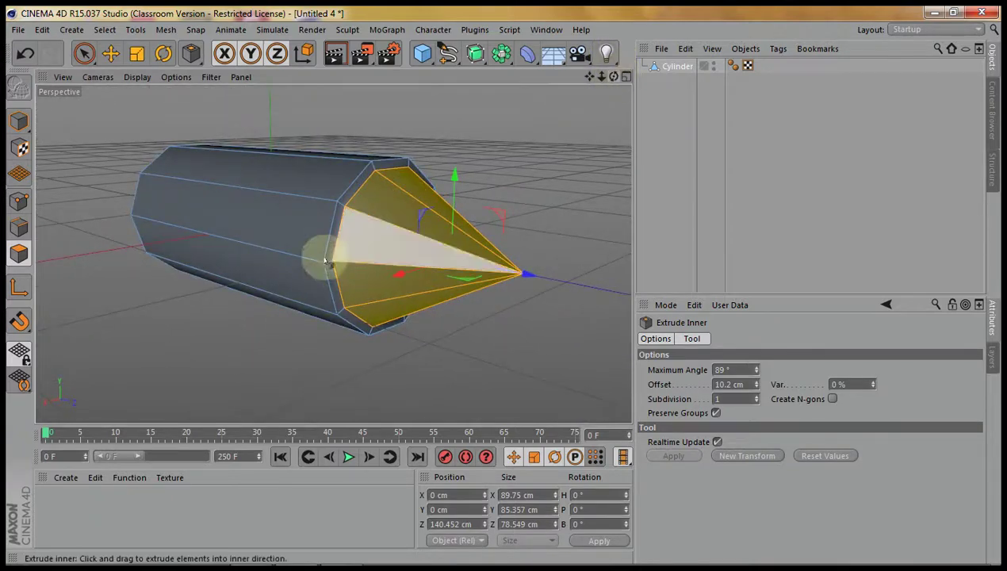
- Try to select the narrow rim polygons around the cone's base with Live Selection in the Front view
click(84, 54)
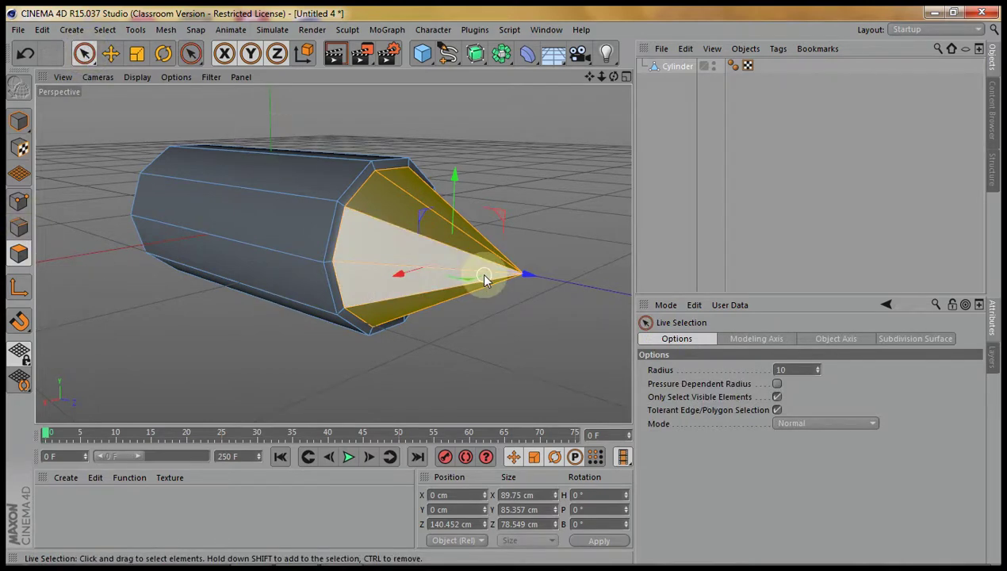
key(F4)
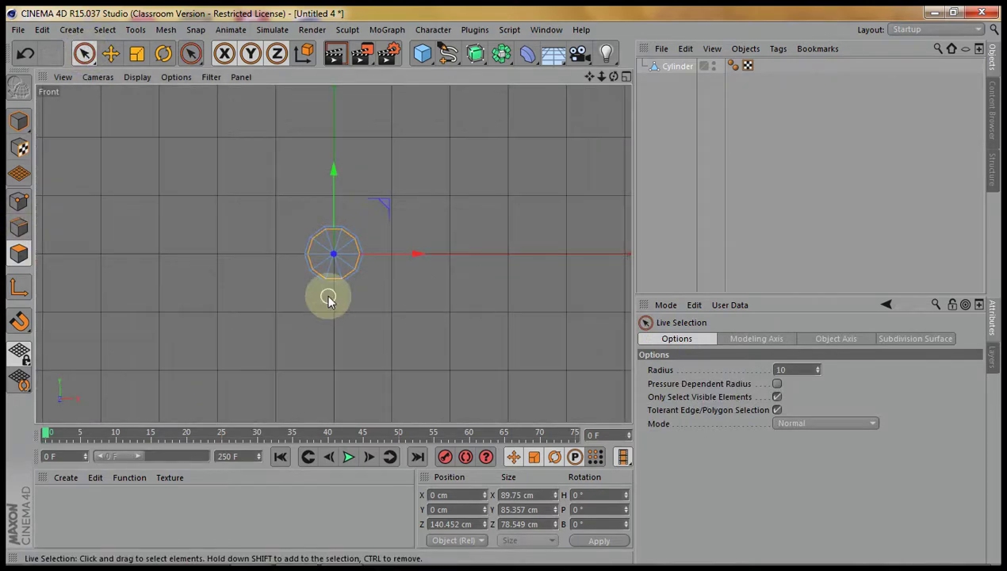
key(h)
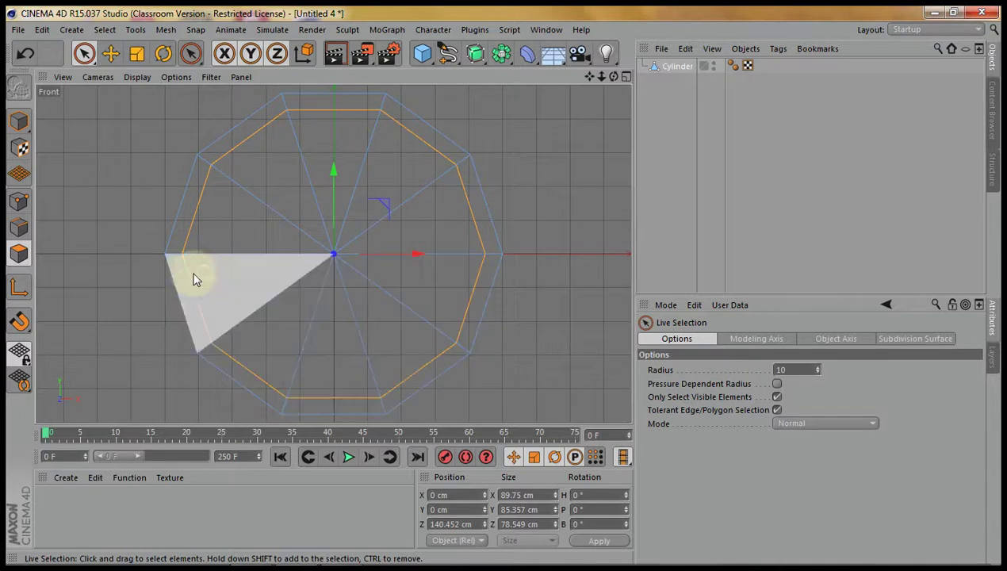
click(176, 294)
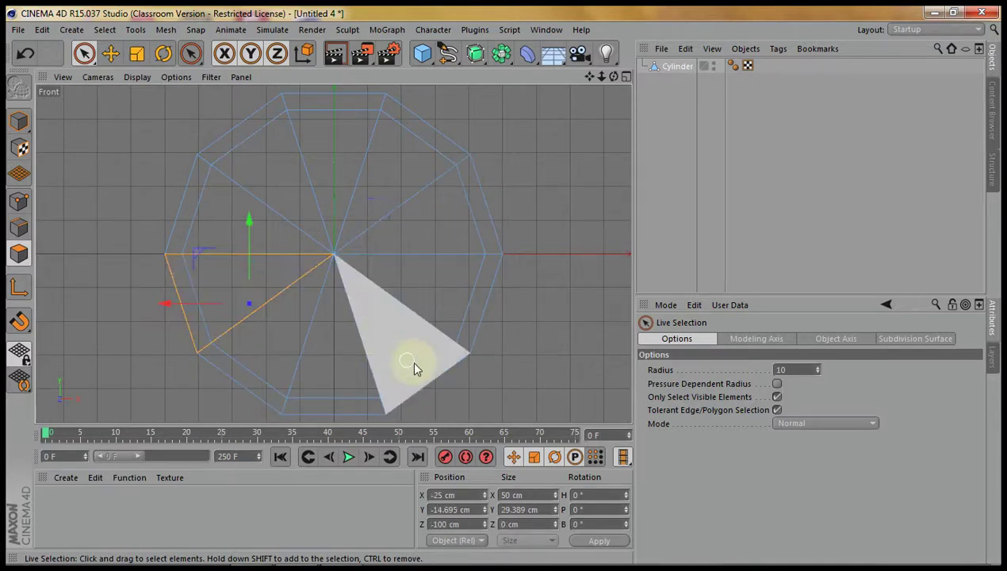
key(F1)
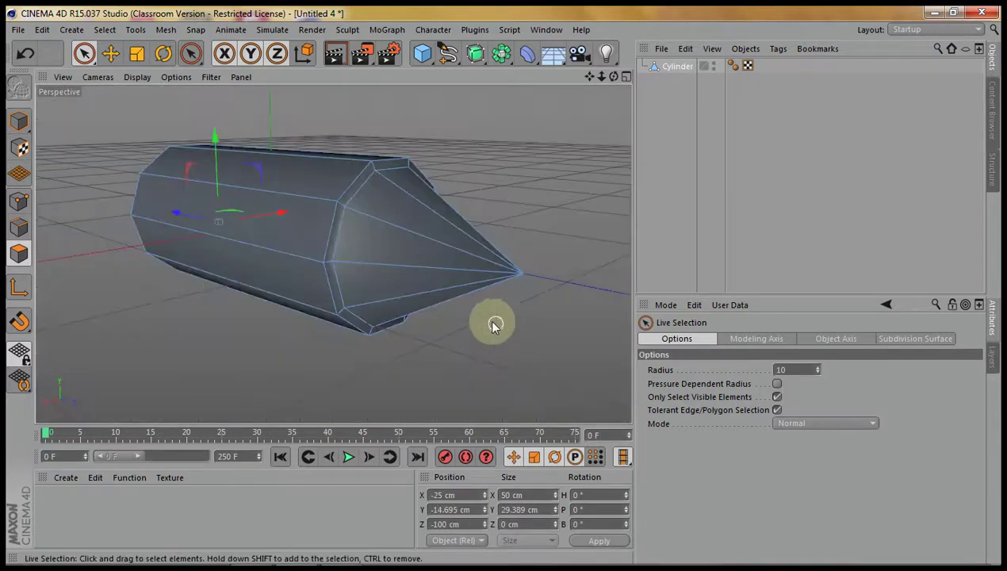
- Select four rim polygons around the cone's base: the top one, one on the lower left and two adjacent ones on the lower right
drag(505, 287, 602, 78)
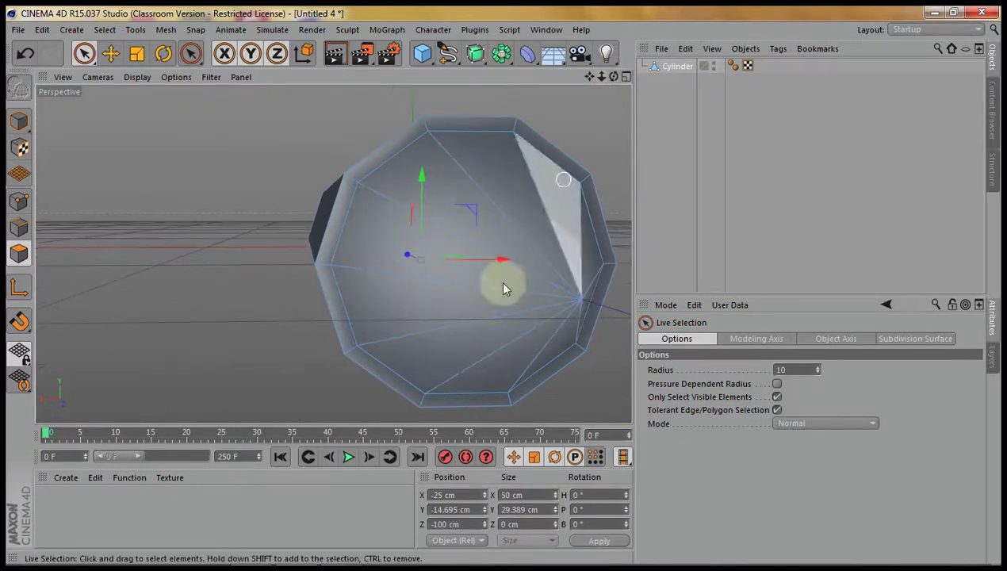
click(334, 319)
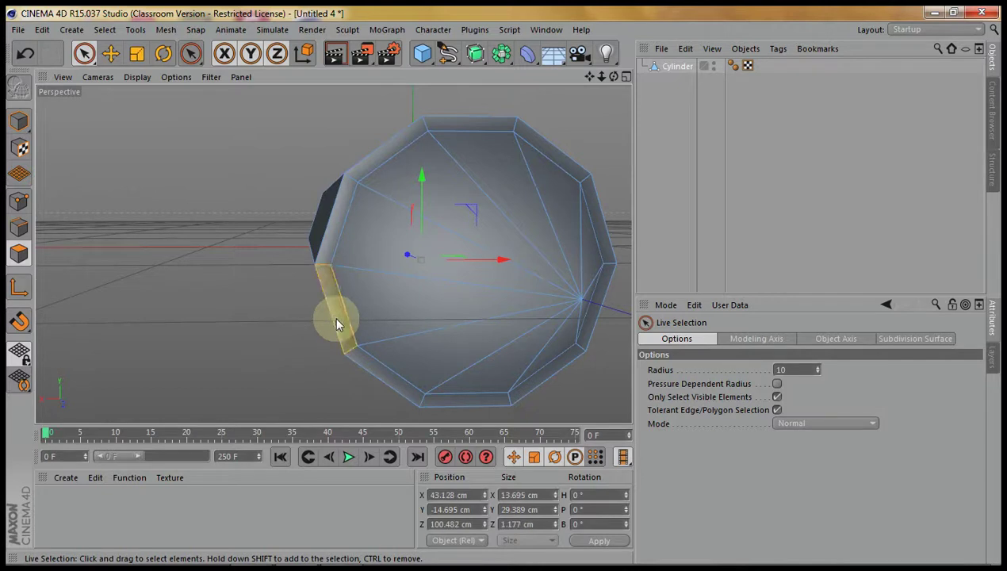
click(484, 119)
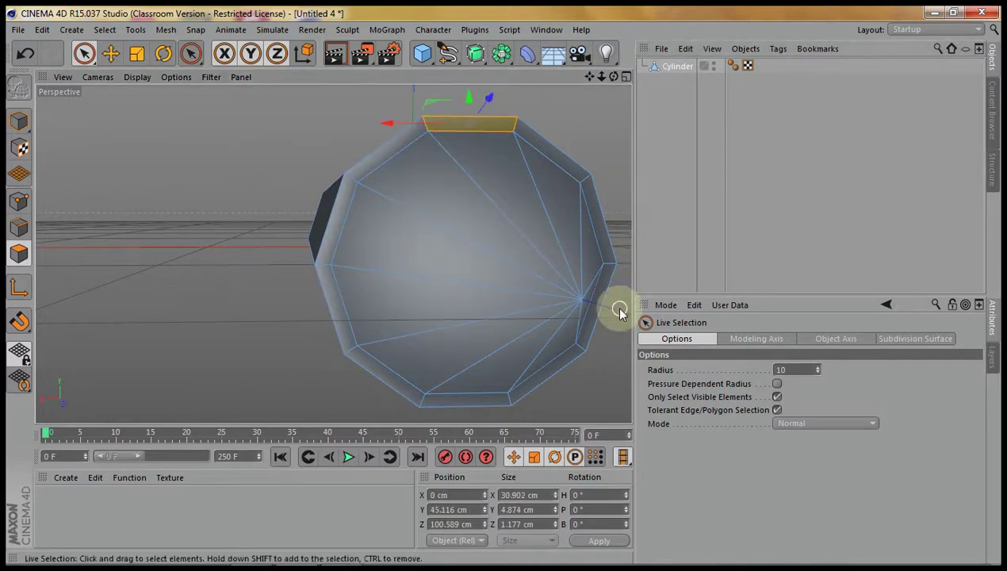
shift+click(328, 299)
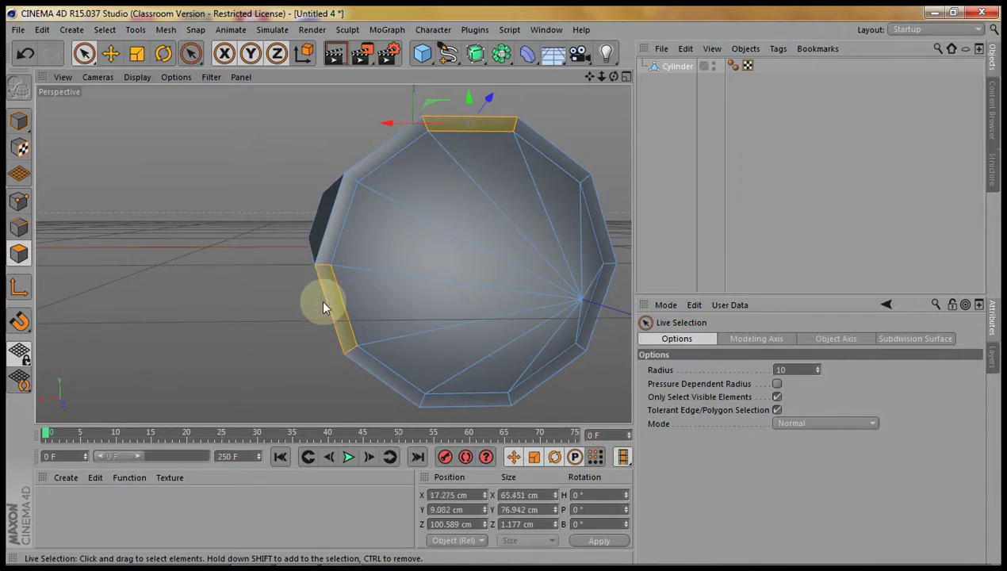
shift+click(553, 391)
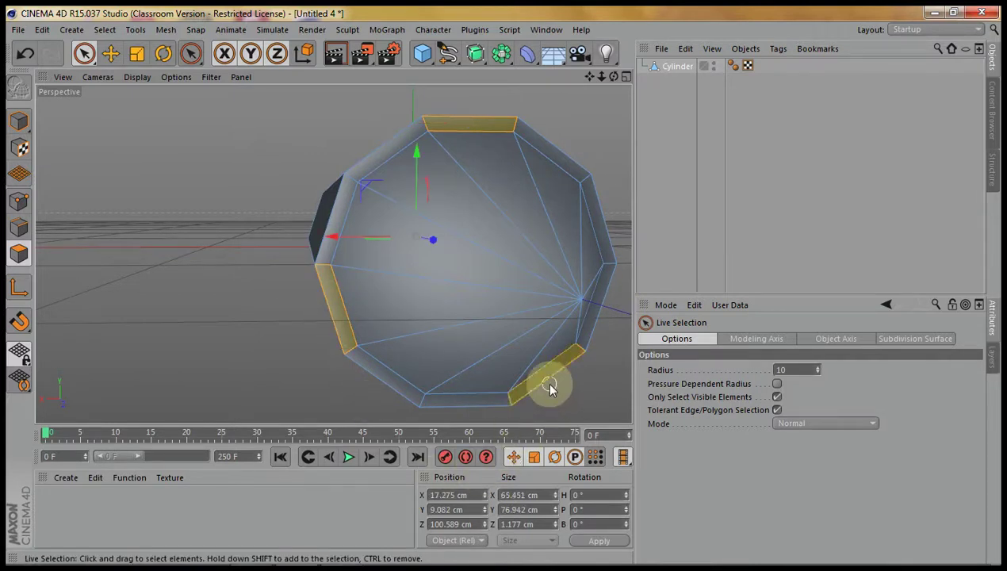
shift+click(600, 326)
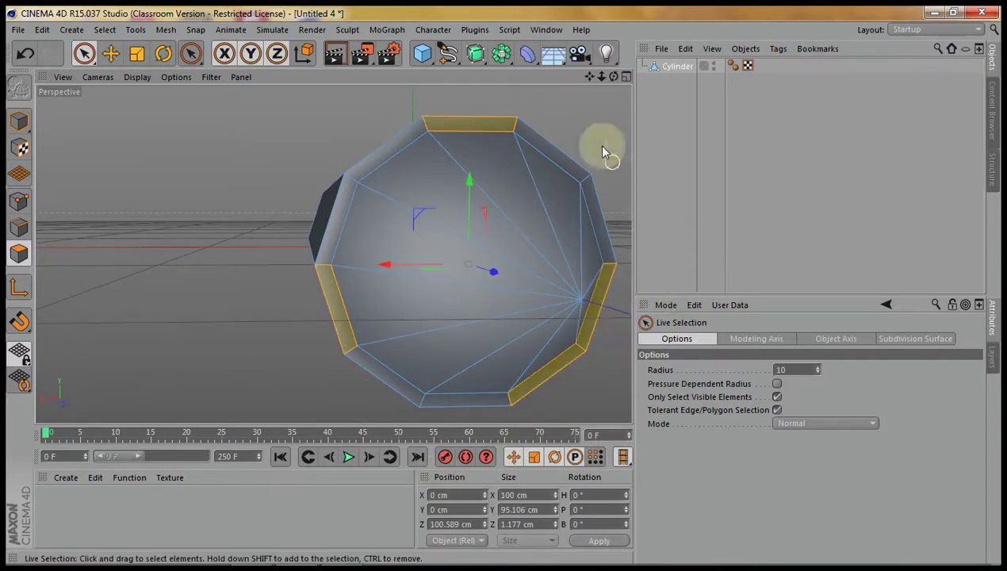
- Extrude the four selected rim polygons outward by about 11.3 cm
drag(614, 76, 504, 290)
key(d)
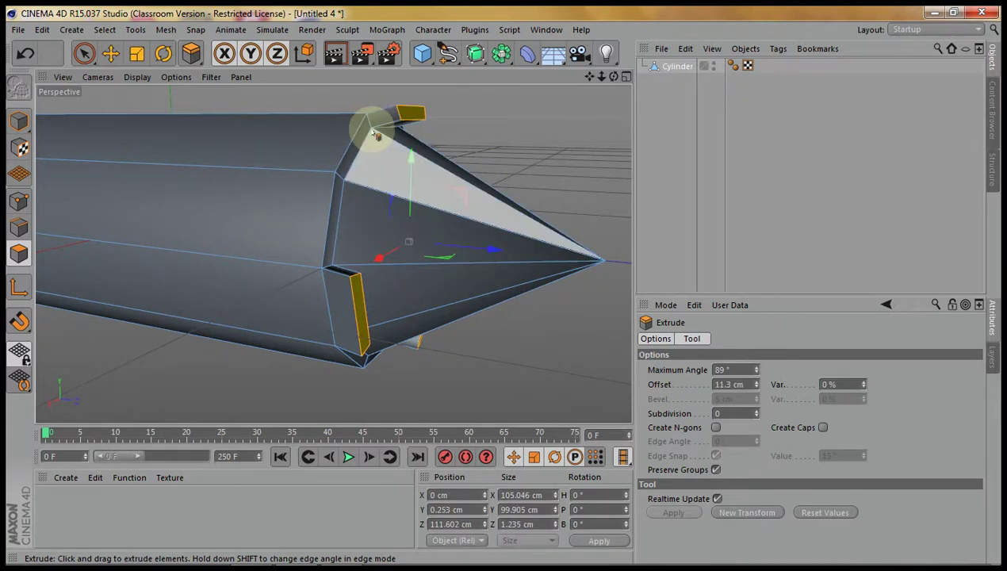
shift+click(418, 117)
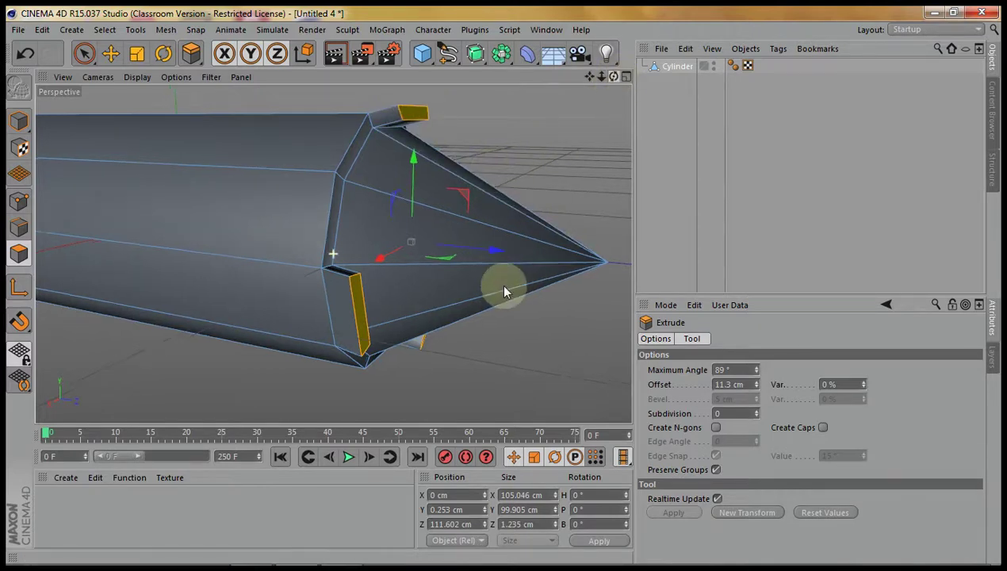
alt+drag(505, 286, 505, 291)
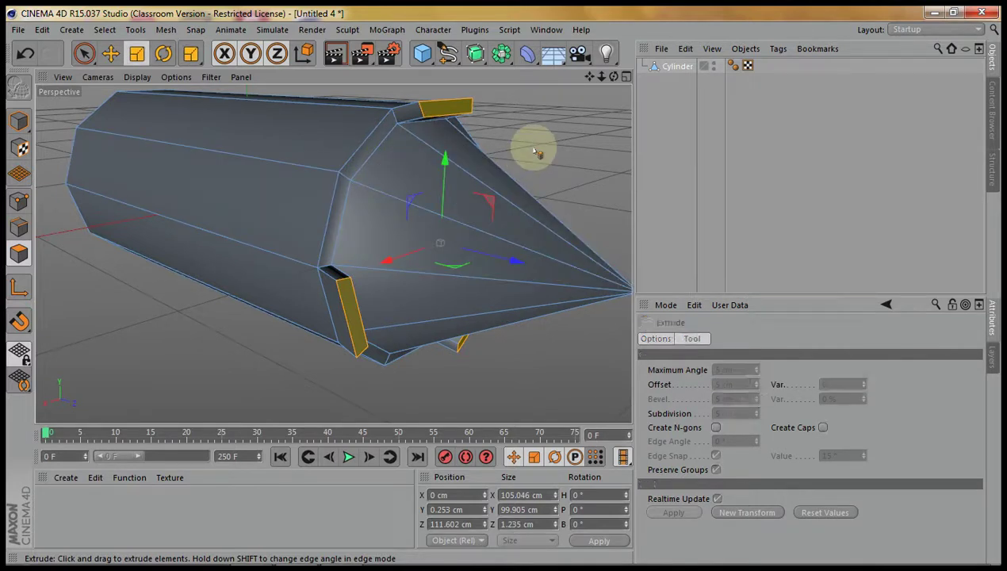
- Scale the extruded rim faces inward to about 95.9 cm in X and 91.2 cm in Y
key(t)
drag(530, 143, 527, 193)
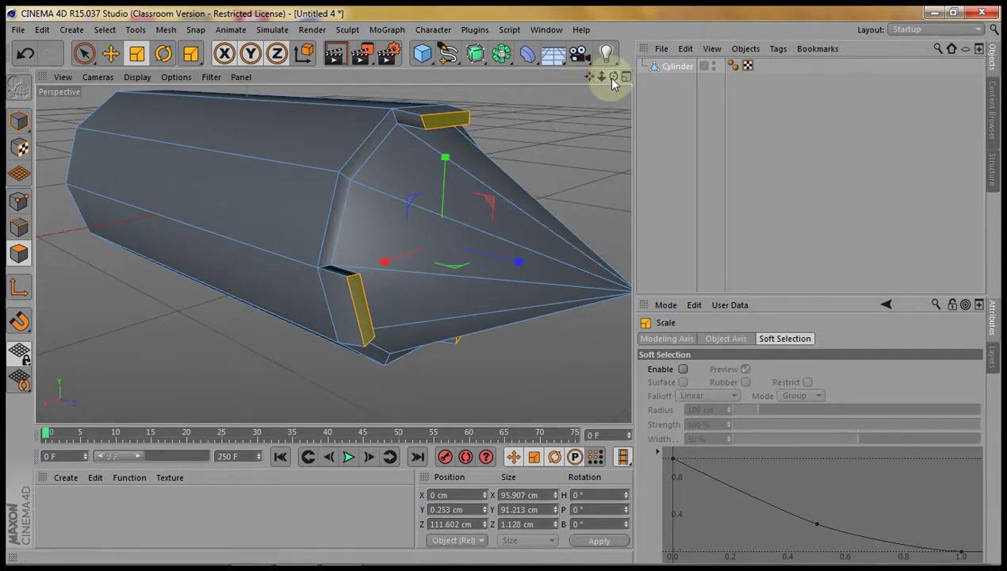
drag(612, 77, 507, 288)
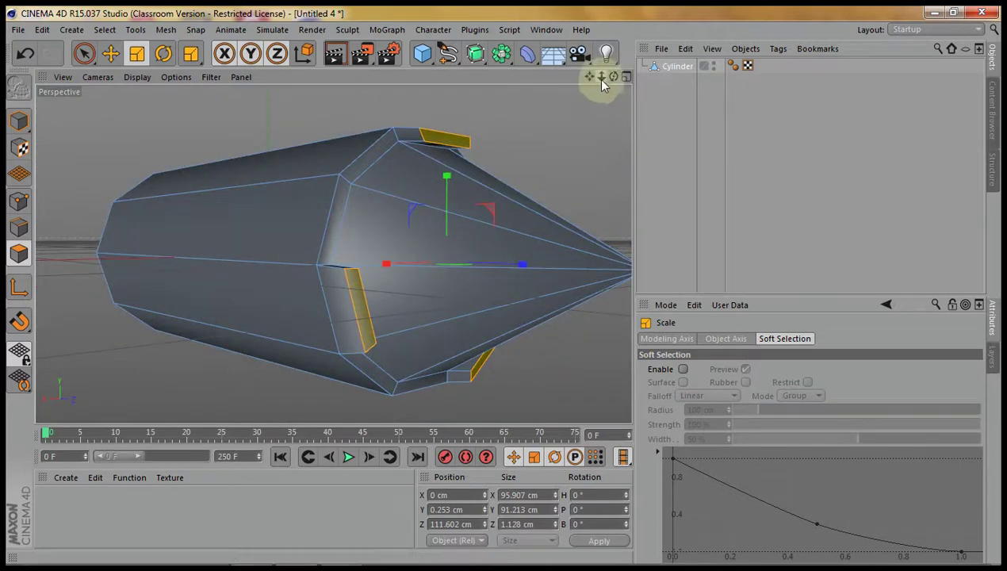
drag(612, 77, 504, 286)
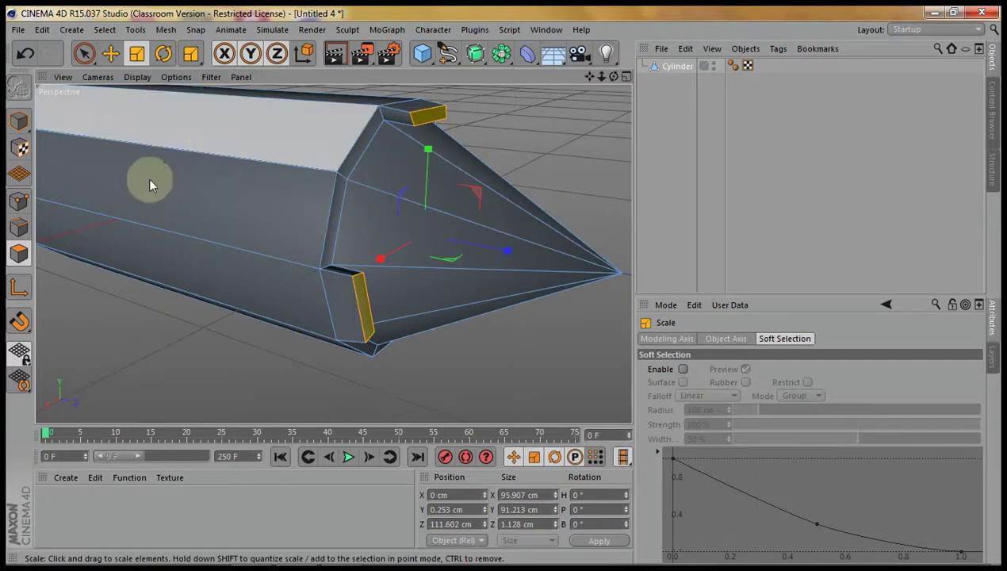
- Switch to edge mode, detach the mesh Transform Tools as a floating palette and activate the Slide tool
click(19, 228)
click(248, 301)
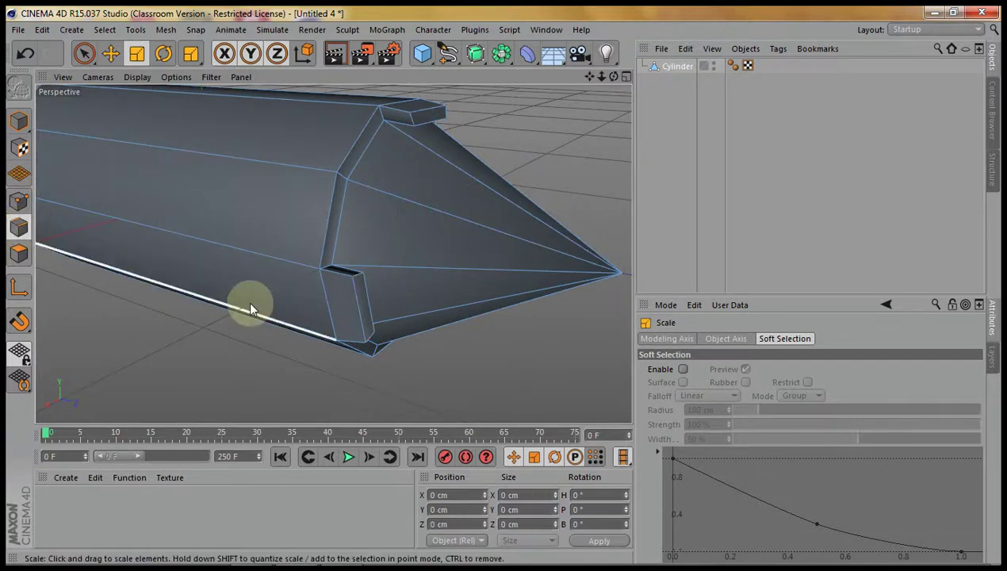
click(163, 236)
click(165, 30)
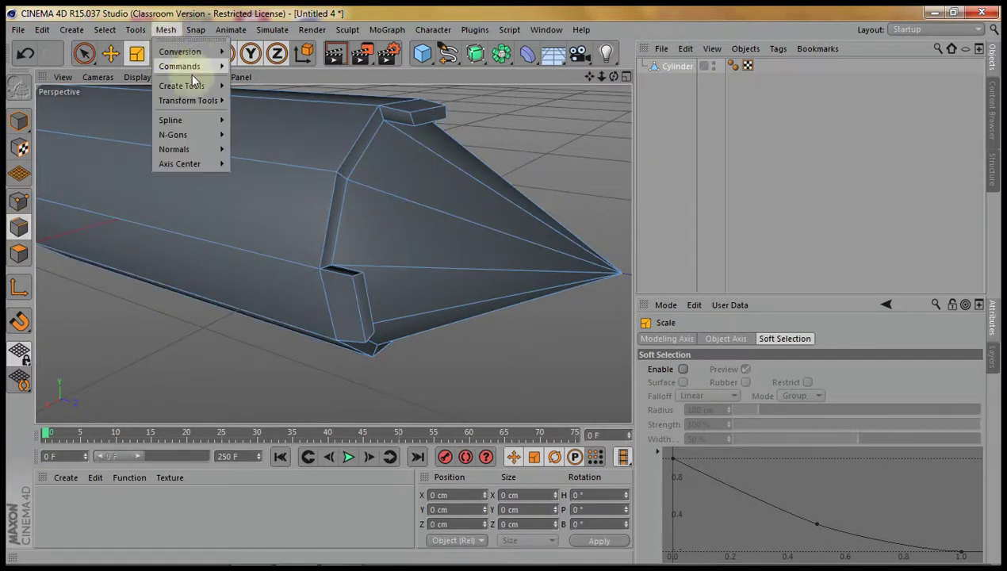
mouse_move(201, 67)
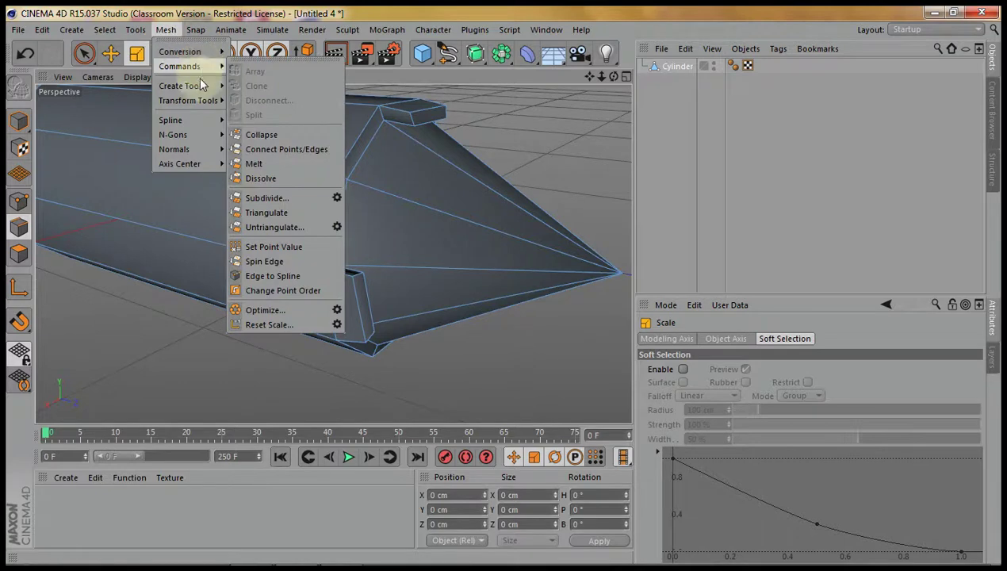
mouse_move(200, 85)
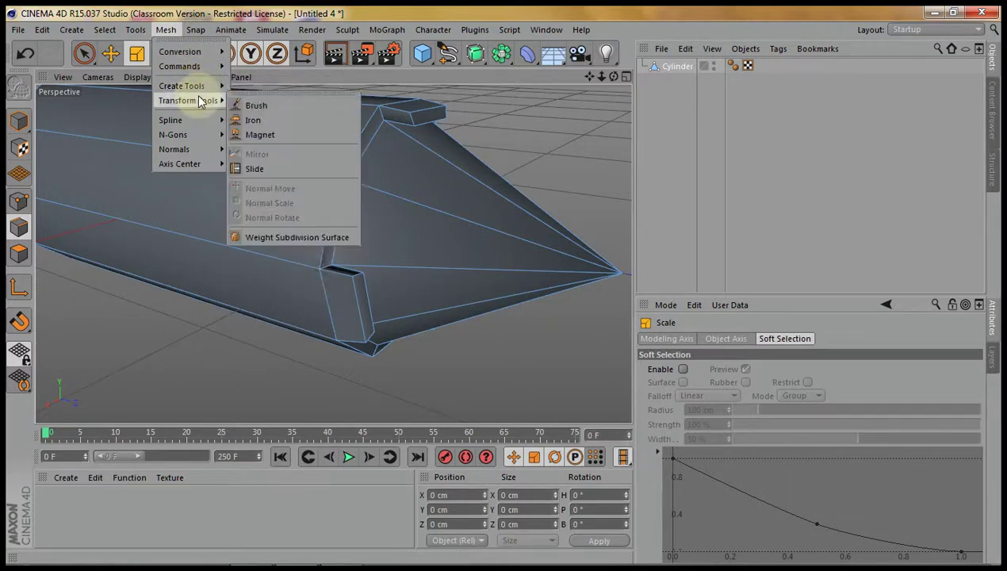
click(313, 95)
drag(325, 93, 774, 108)
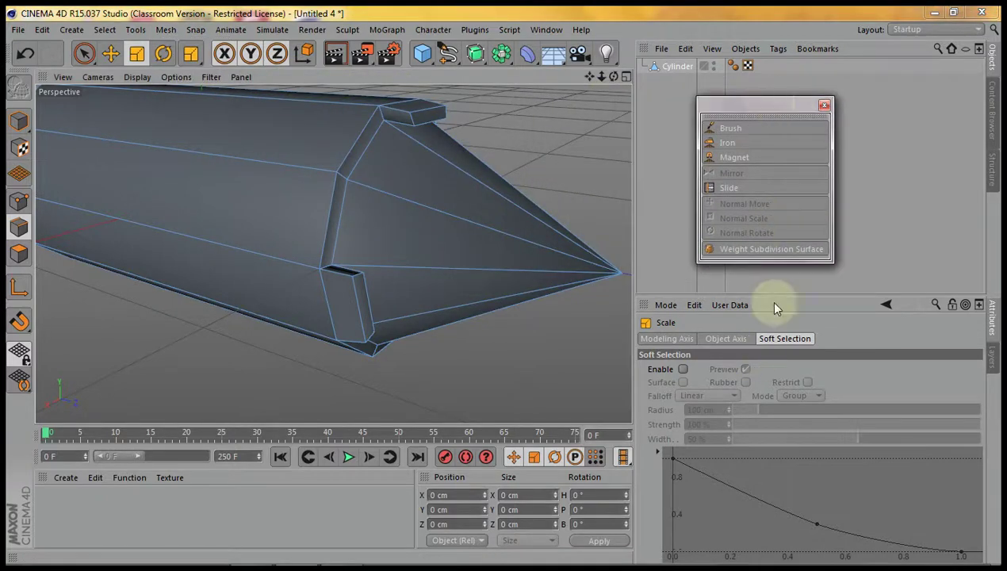
click(725, 189)
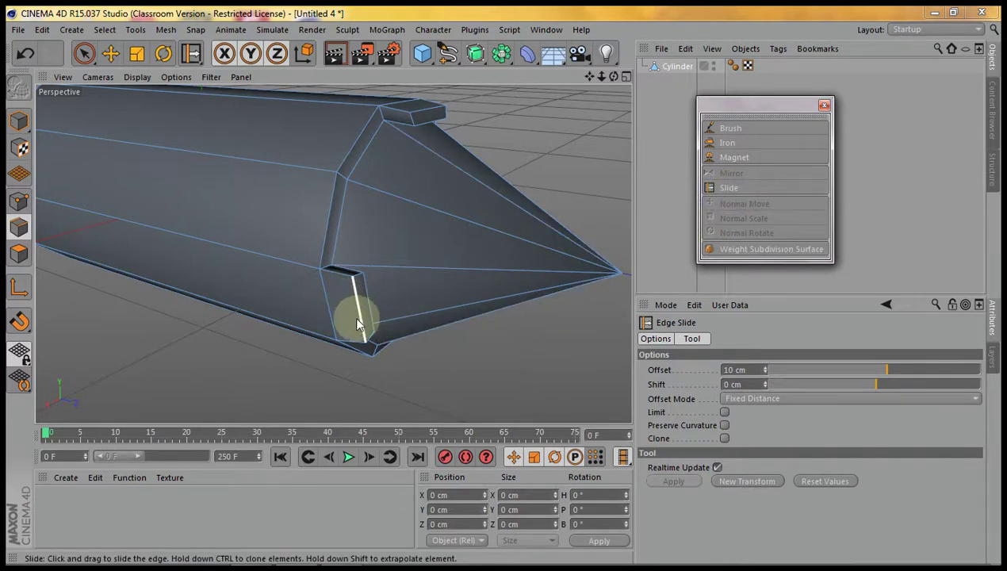
- Slide the upper short outer edge of the side rim block by about 4.5 cm toward the cone's base
click(22, 202)
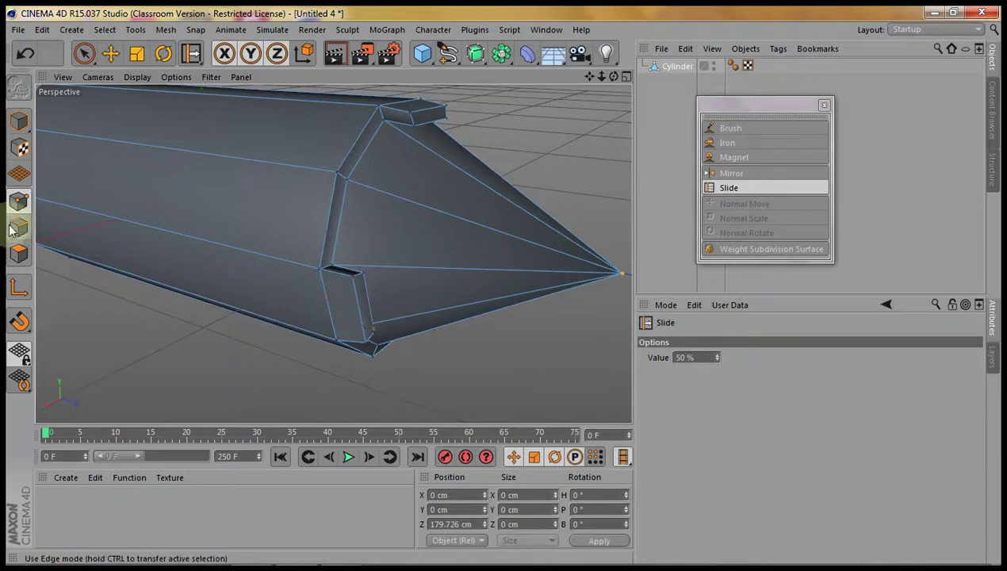
click(17, 228)
scroll(405, 288, up, 5)
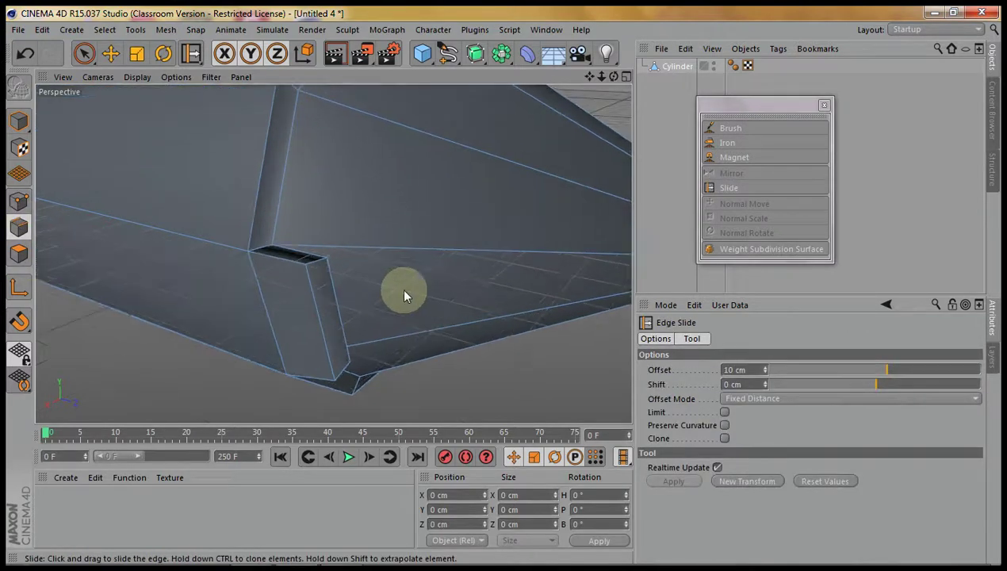
drag(316, 265, 505, 292)
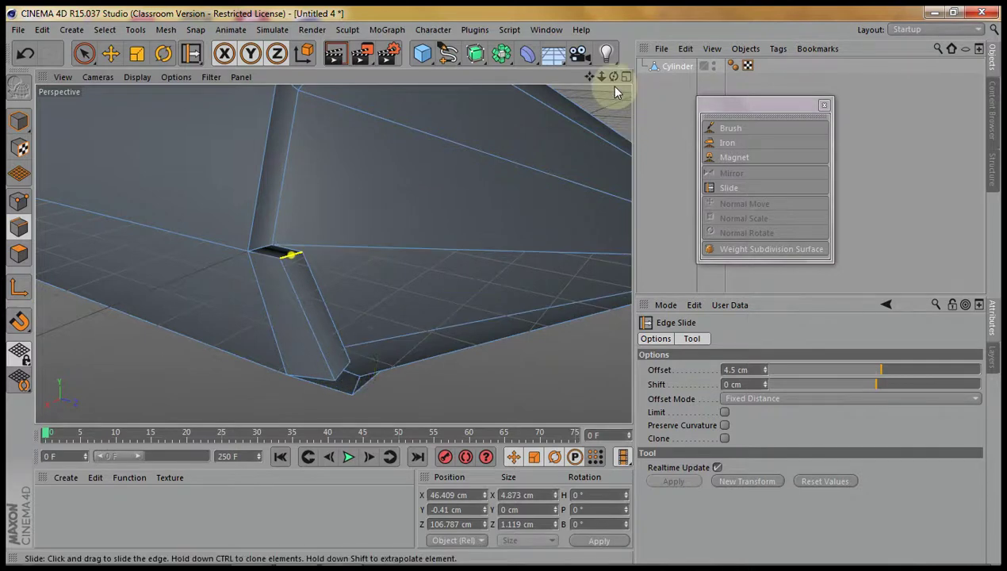
- Slide the lower short outer edge of the same side rim block to an offset of about -7.1 cm
drag(614, 77, 505, 286)
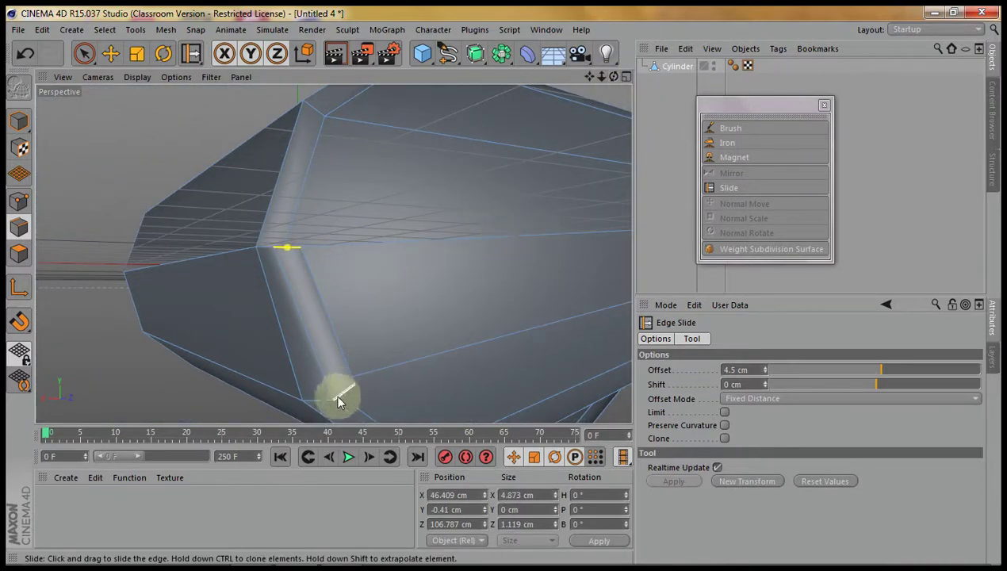
drag(345, 388, 504, 287)
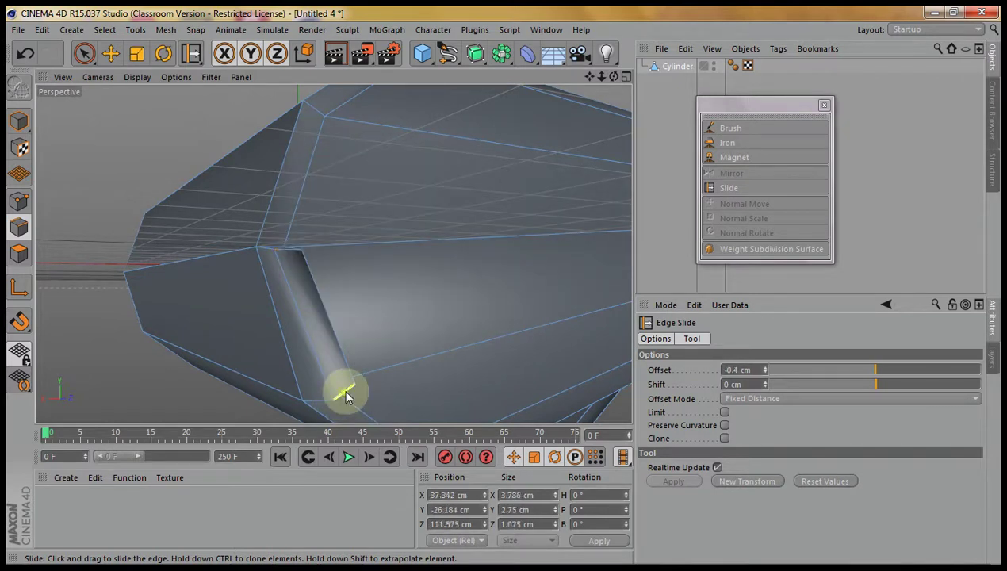
drag(345, 395, 335, 351)
drag(613, 77, 506, 287)
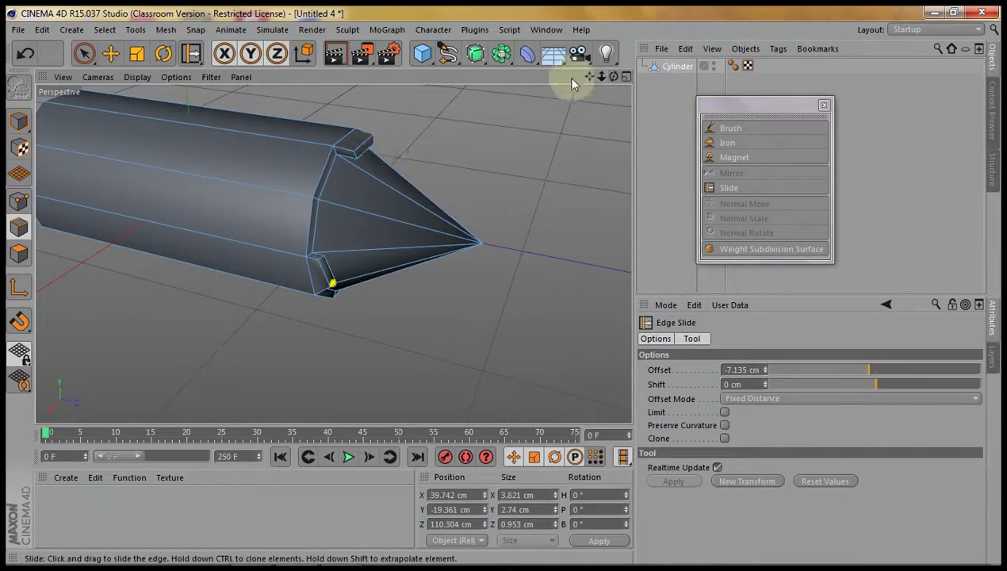
drag(614, 76, 505, 286)
drag(590, 76, 505, 292)
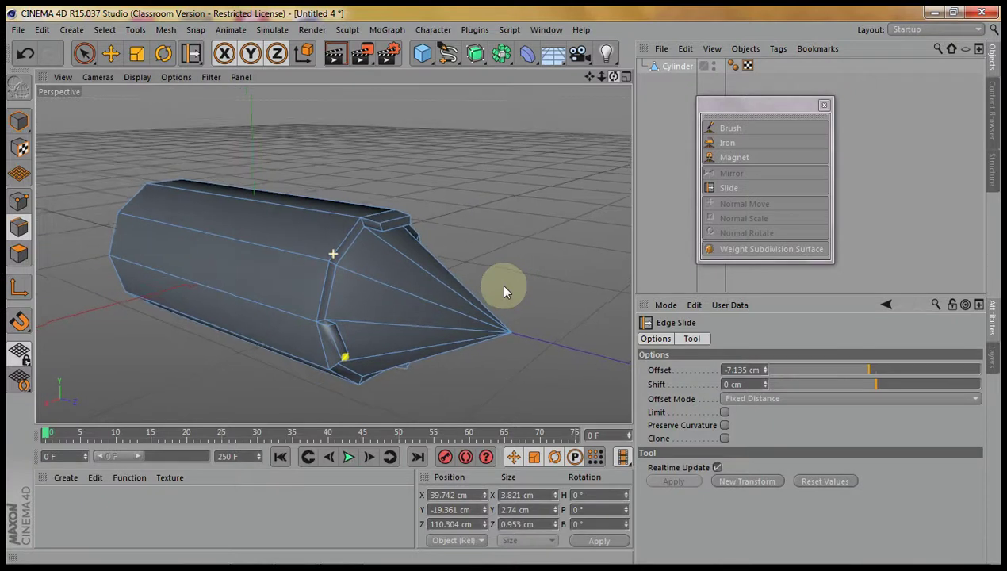